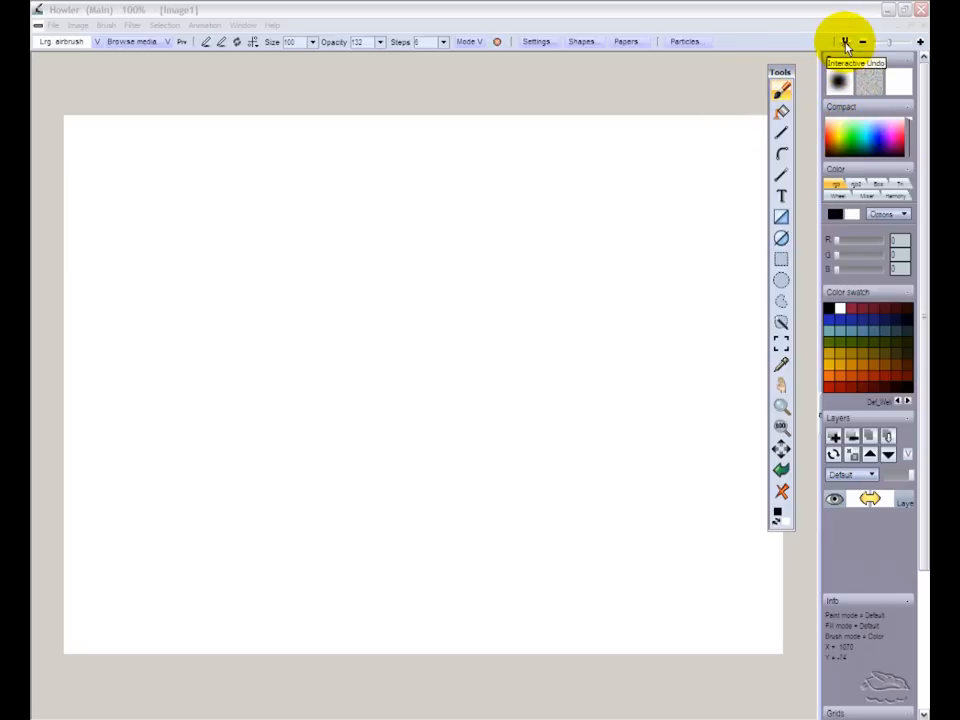
{"action": "left_click", "coordinate": [845, 45]}
{"action": "left_click", "coordinate": [845, 44]}
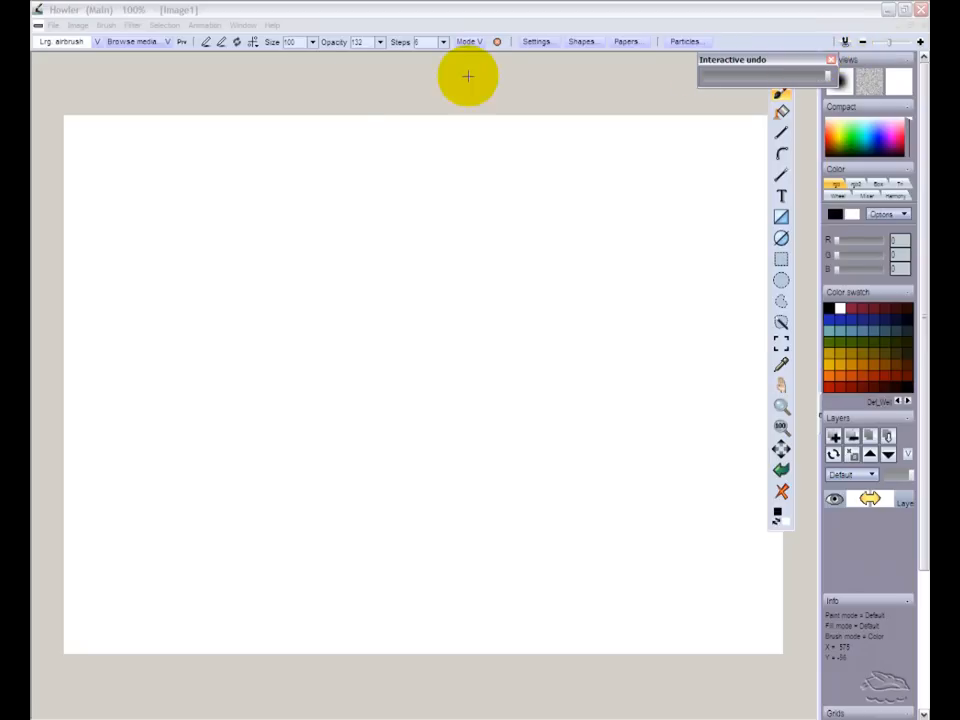
{"action": "left_click", "coordinate": [134, 25]}
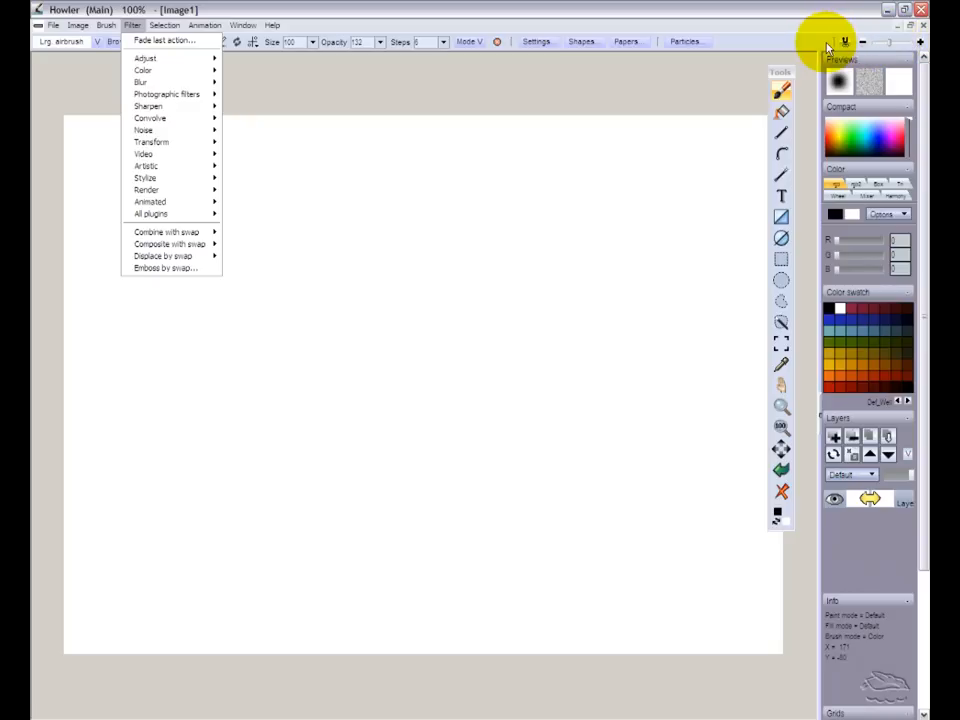
{"action": "left_click", "coordinate": [517, 10]}
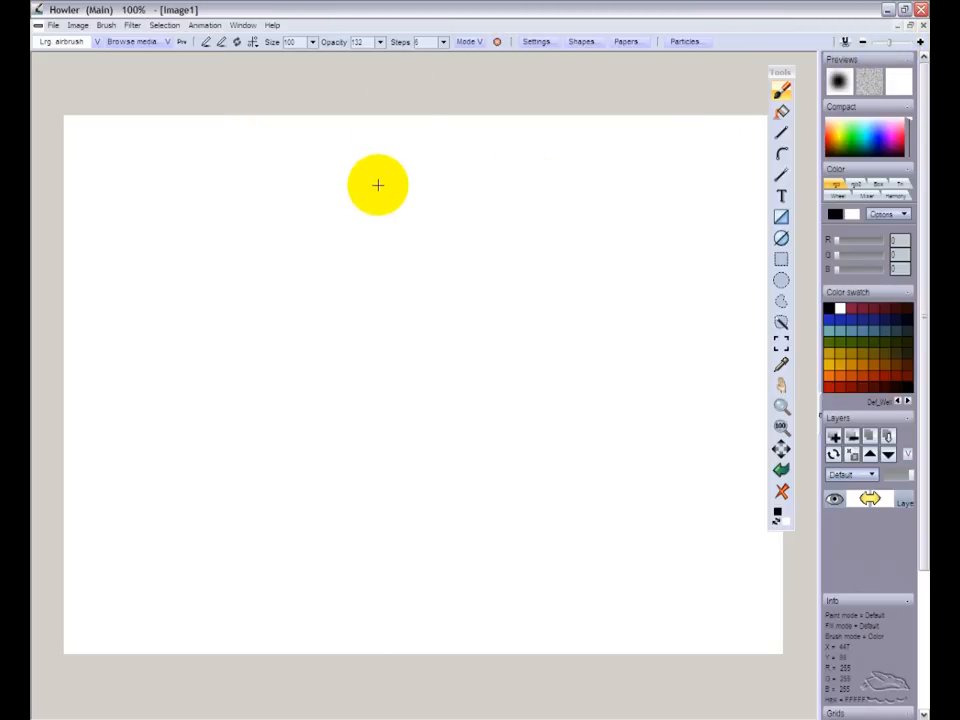
Airbrush a black squiggle in the upper right part of the canvas and paint over it in red (RGB 188, 31, 0).
{"action": "mouse_move", "coordinate": [446, 176]}
{"action": "left_mouse_down"}
{"action": "mouse_move", "coordinate": [531, 165]}
{"action": "mouse_move", "coordinate": [561, 240]}
{"action": "mouse_move", "coordinate": [583, 268]}
{"action": "mouse_move", "coordinate": [615, 280]}
{"action": "left_mouse_up"}
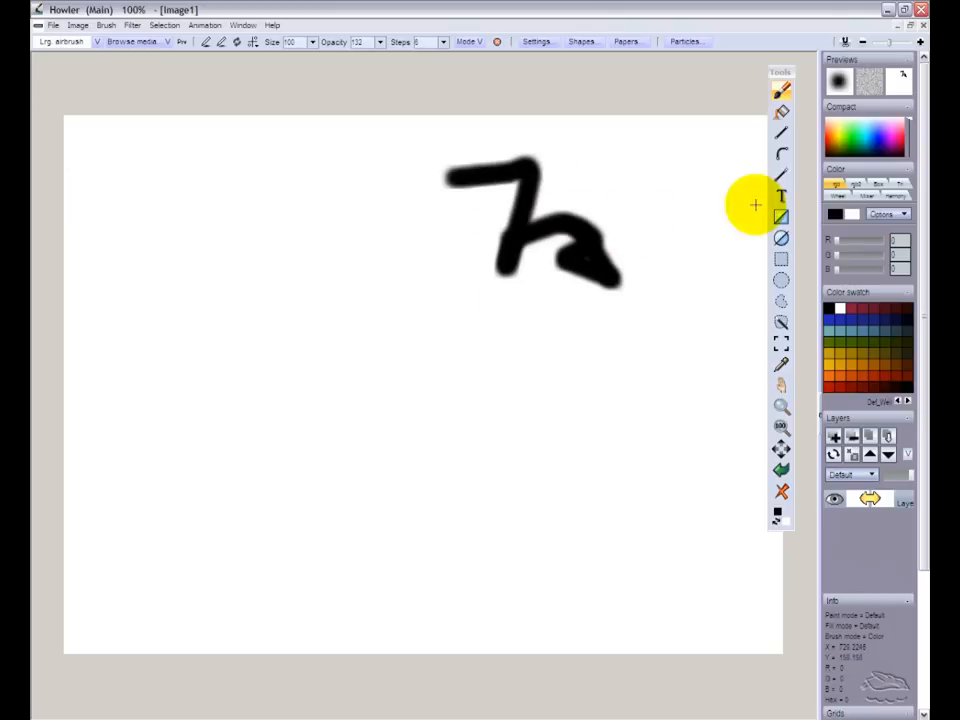
{"action": "left_click", "coordinate": [825, 140]}
{"action": "left_click", "coordinate": [535, 247]}
{"action": "mouse_move", "coordinate": [535, 247]}
{"action": "left_mouse_down"}
{"action": "mouse_move", "coordinate": [527, 220]}
{"action": "mouse_move", "coordinate": [489, 229]}
{"action": "mouse_move", "coordinate": [609, 246]}
{"action": "mouse_move", "coordinate": [598, 256]}
{"action": "mouse_move", "coordinate": [606, 262]}
{"action": "mouse_move", "coordinate": [563, 262]}
{"action": "left_mouse_up"}
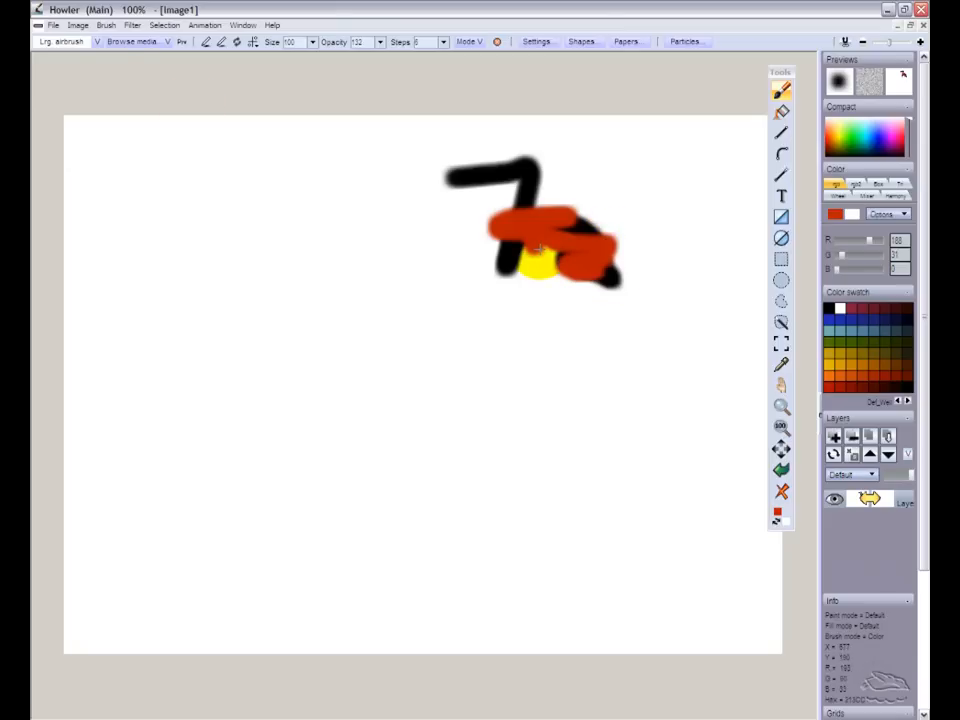
Paint checkered balls over the strokes with the Boingly media brush and fade them partway with Interactive Undo.
{"action": "left_click", "coordinate": [131, 42]}
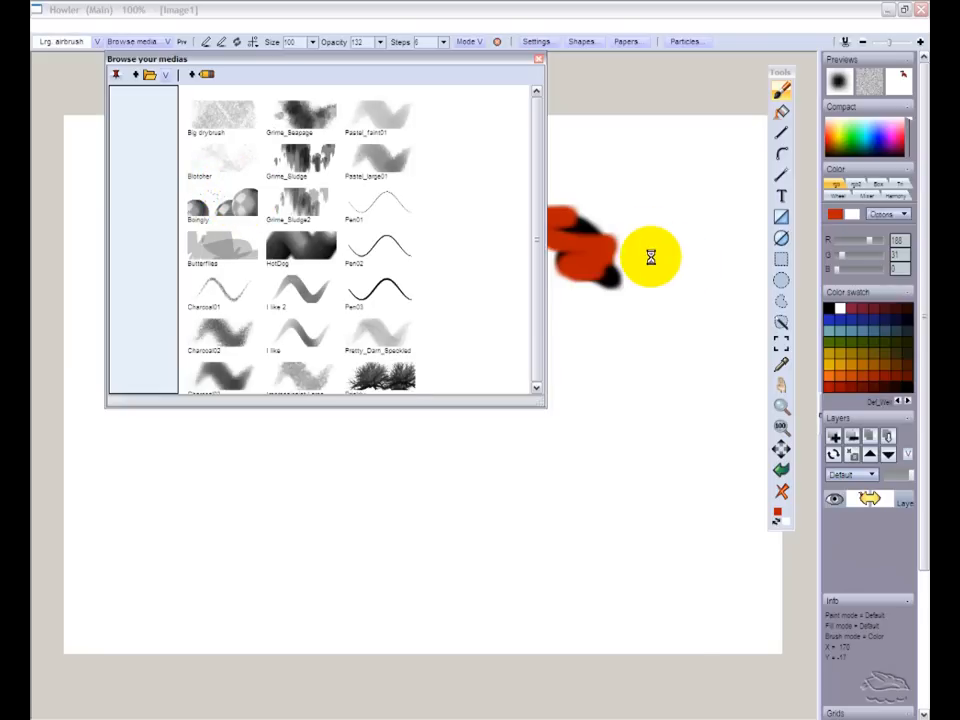
{"action": "mouse_move", "coordinate": [654, 216]}
{"action": "left_mouse_down"}
{"action": "mouse_move", "coordinate": [594, 207]}
{"action": "mouse_move", "coordinate": [597, 265]}
{"action": "left_mouse_up"}
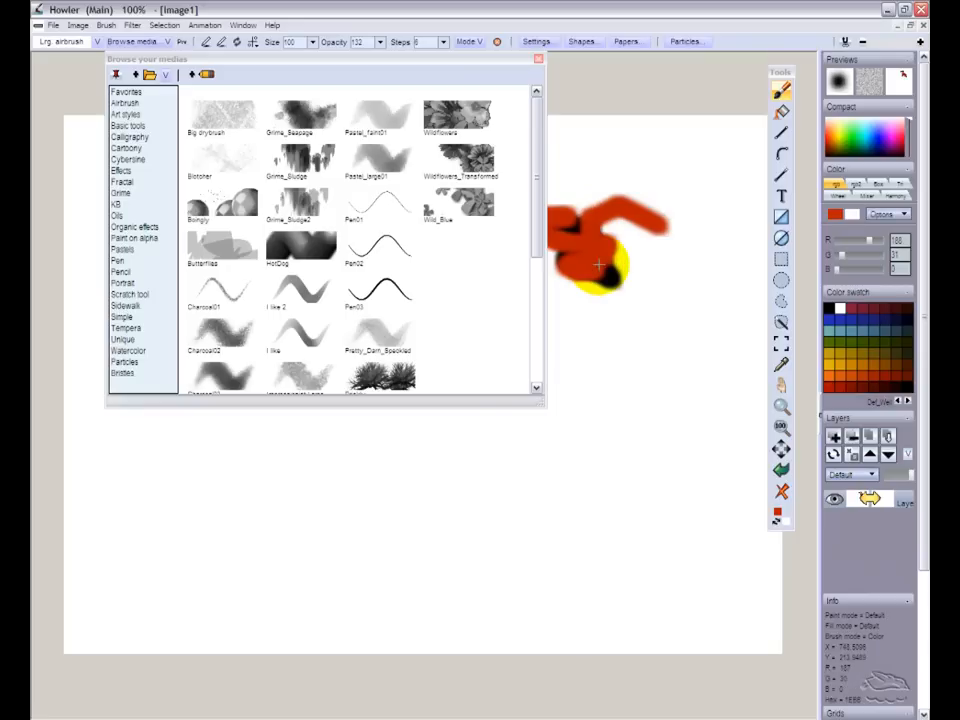
{"action": "left_click", "coordinate": [213, 204]}
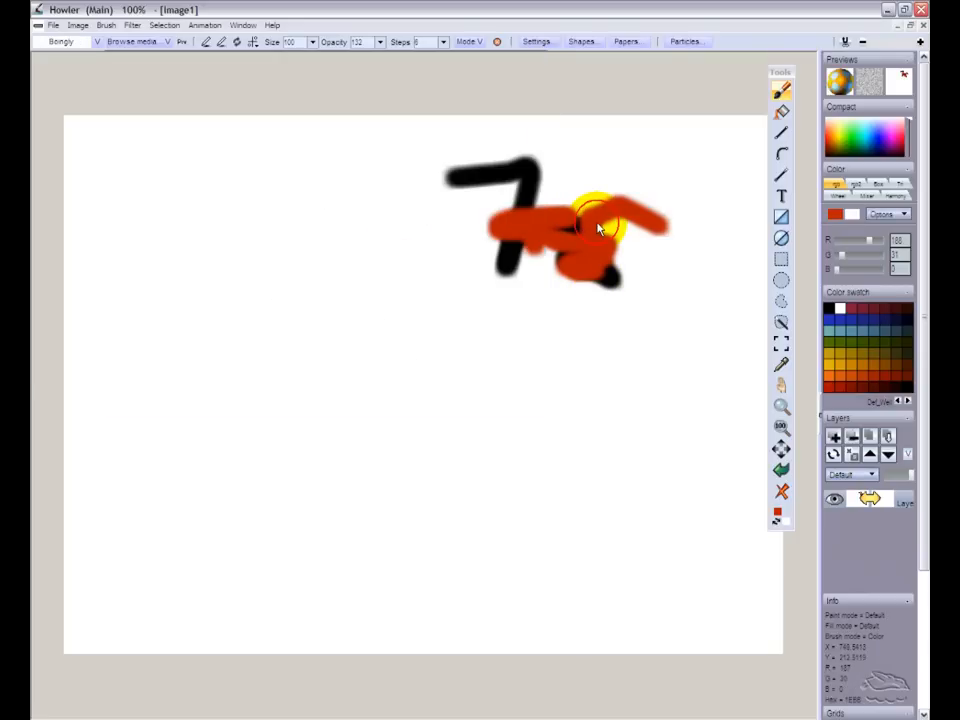
{"action": "mouse_move", "coordinate": [617, 276]}
{"action": "left_mouse_down"}
{"action": "mouse_move", "coordinate": [548, 206]}
{"action": "mouse_move", "coordinate": [553, 296]}
{"action": "mouse_move", "coordinate": [636, 274]}
{"action": "mouse_move", "coordinate": [660, 226]}
{"action": "mouse_move", "coordinate": [514, 190]}
{"action": "mouse_move", "coordinate": [484, 204]}
{"action": "mouse_move", "coordinate": [566, 204]}
{"action": "left_mouse_up"}
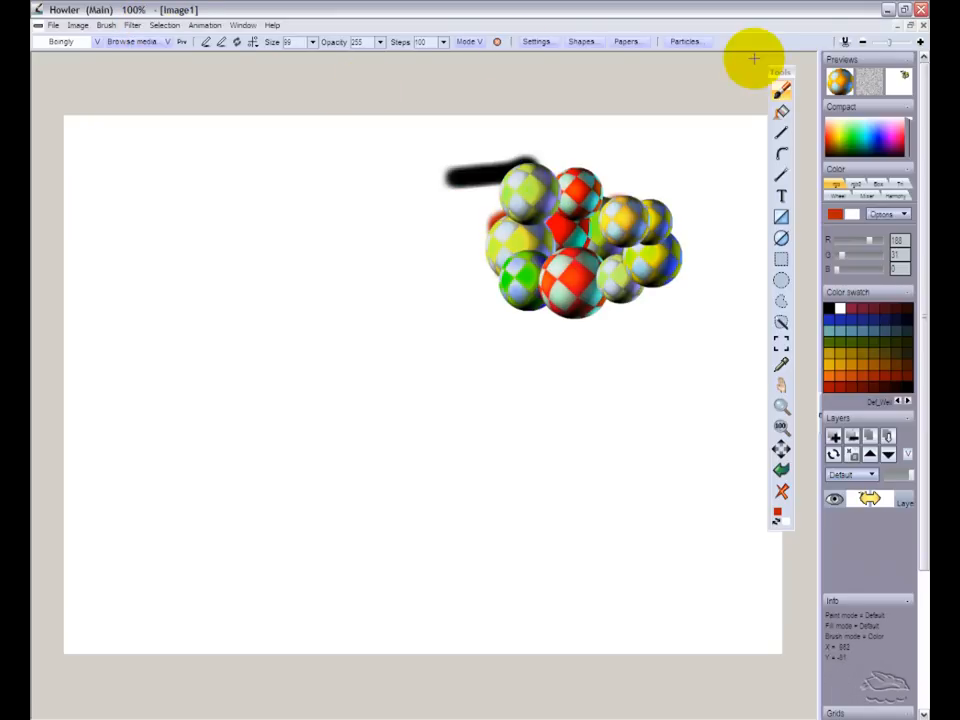
{"action": "left_click", "coordinate": [845, 42]}
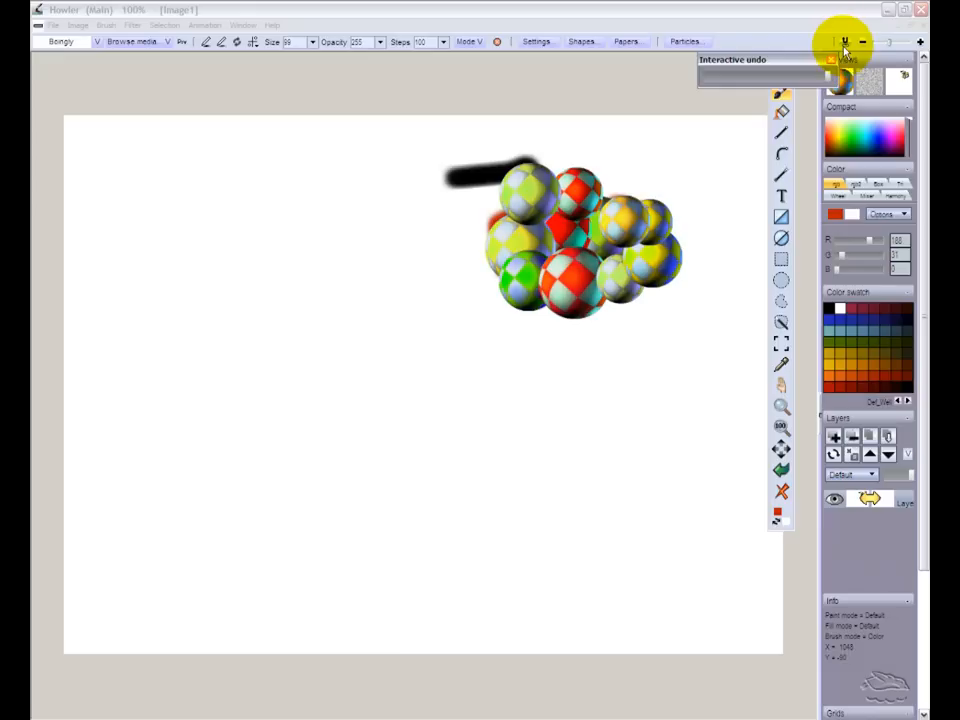
{"action": "mouse_move", "coordinate": [829, 79]}
{"action": "left_mouse_down"}
{"action": "mouse_move", "coordinate": [706, 77]}
{"action": "mouse_move", "coordinate": [843, 68]}
{"action": "mouse_move", "coordinate": [754, 74]}
{"action": "mouse_move", "coordinate": [776, 67]}
{"action": "left_mouse_up"}
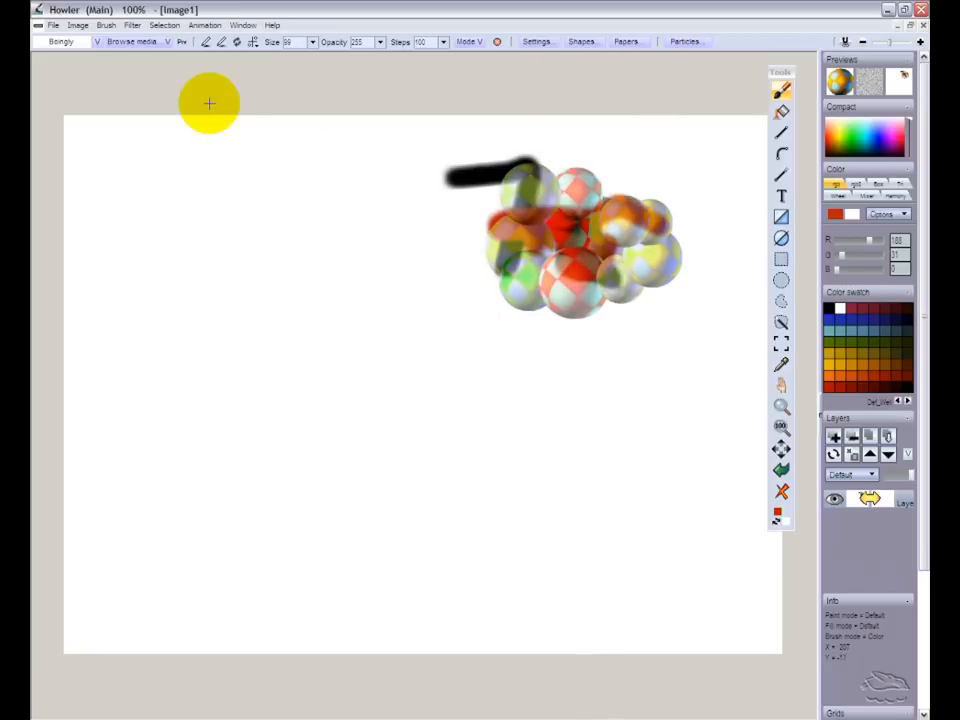
Render the Sky filter over the whole canvas with its default settings.
{"action": "left_click", "coordinate": [131, 26]}
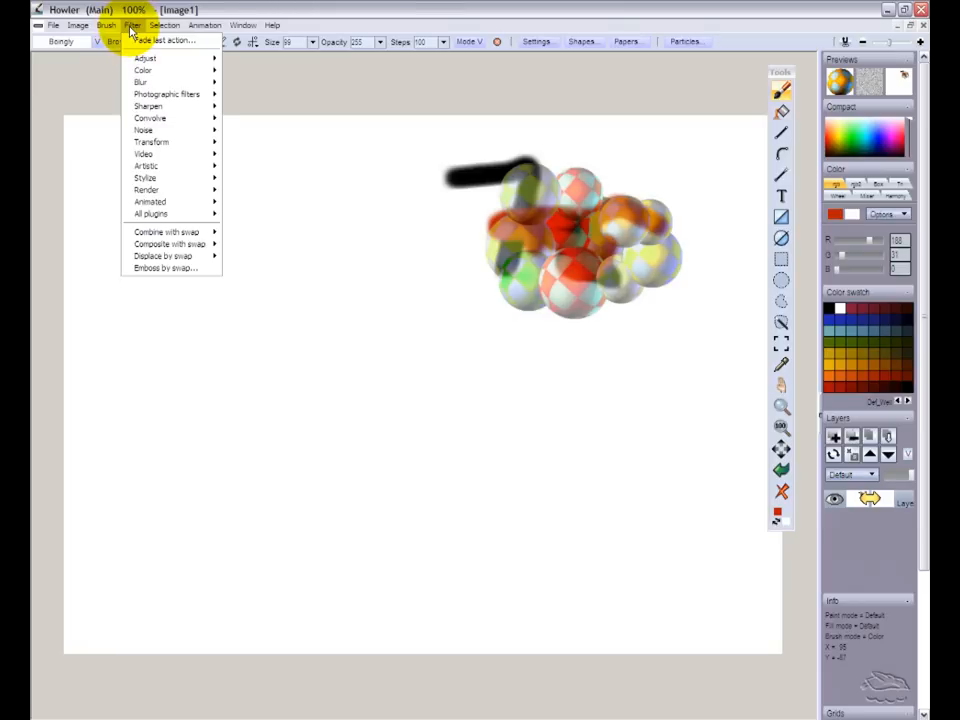
{"action": "left_click", "coordinate": [129, 9]}
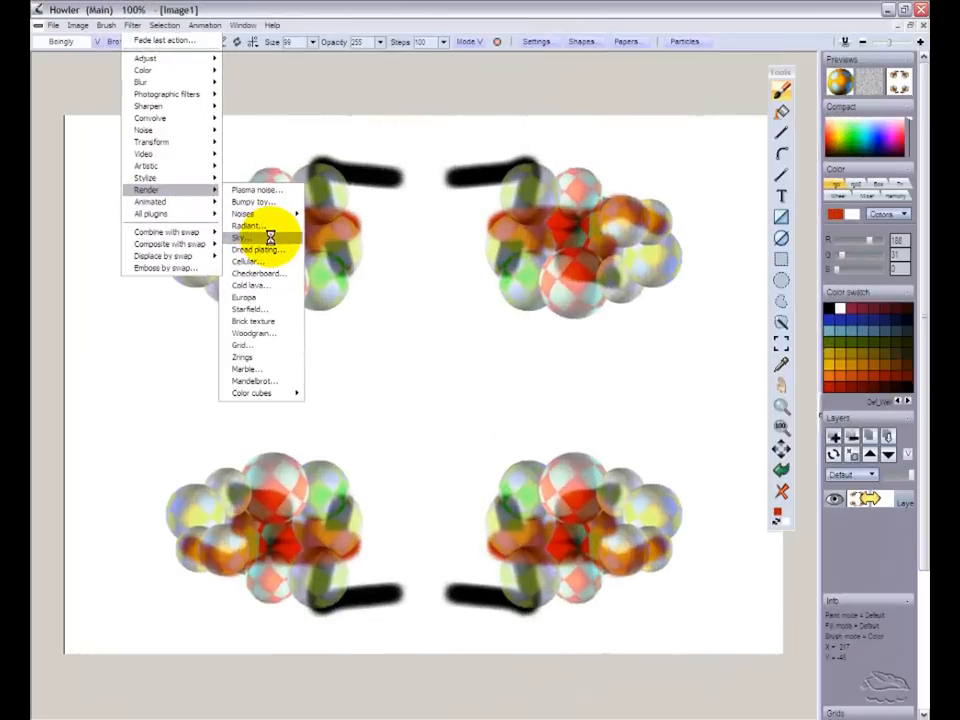
{"action": "left_click", "coordinate": [298, 240]}
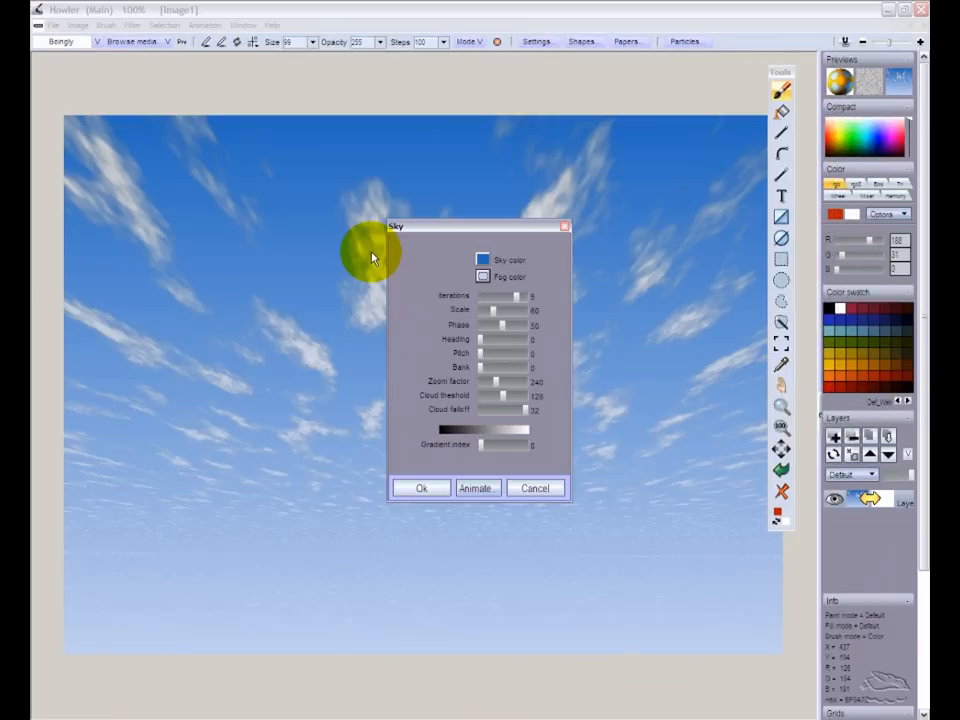
{"action": "left_click", "coordinate": [444, 491]}
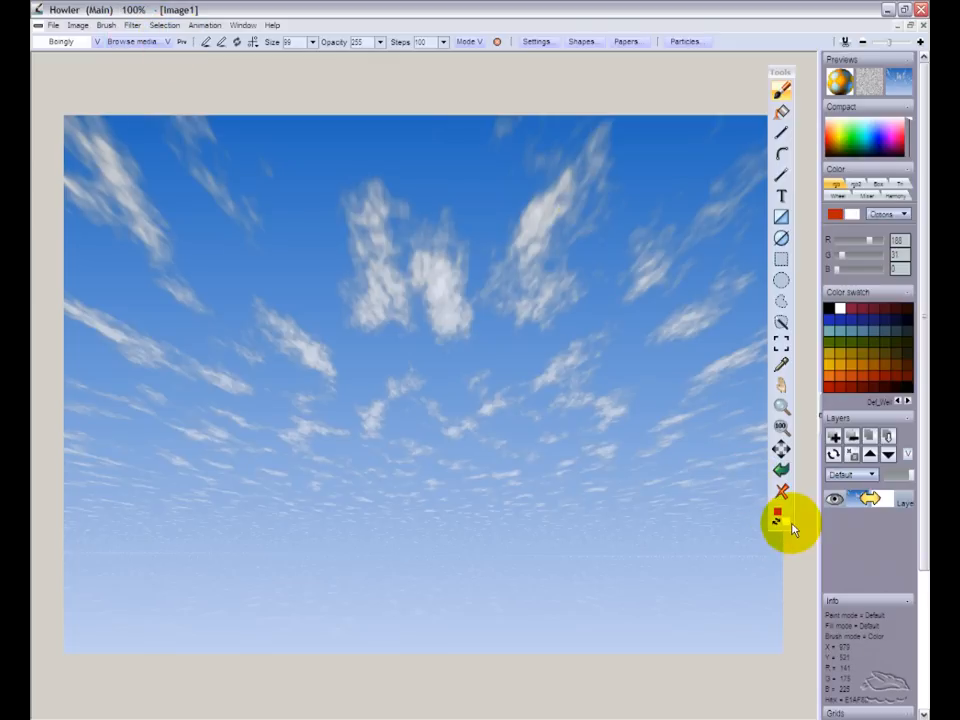
Clear the image to black and use Interactive Undo to bring the sky back partway as a dim, dark version.
{"action": "left_click", "coordinate": [784, 494]}
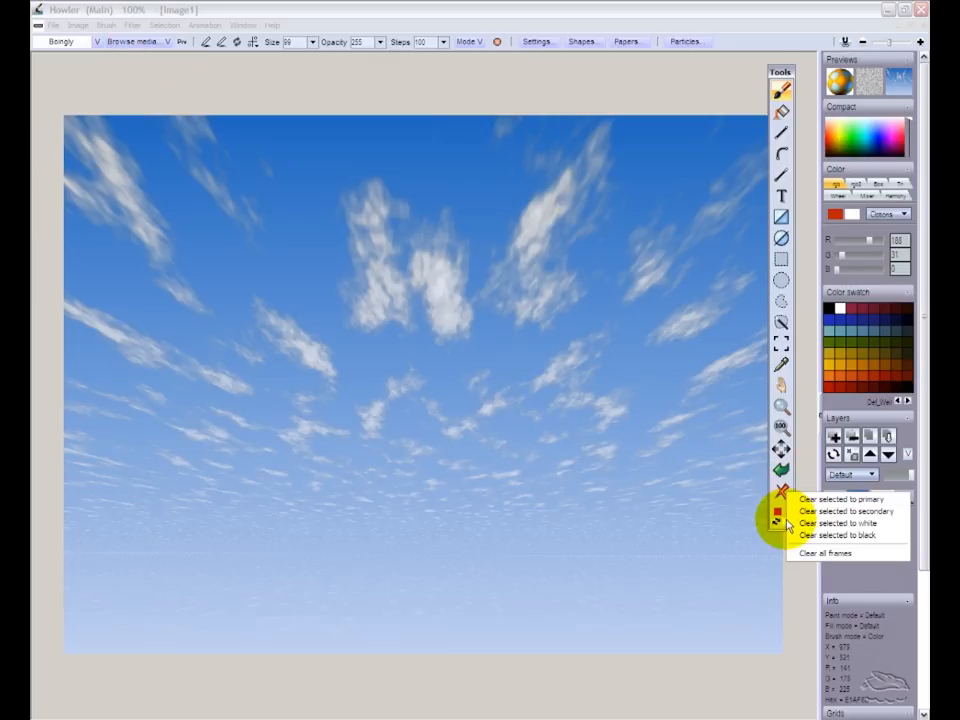
{"action": "left_click", "coordinate": [793, 537]}
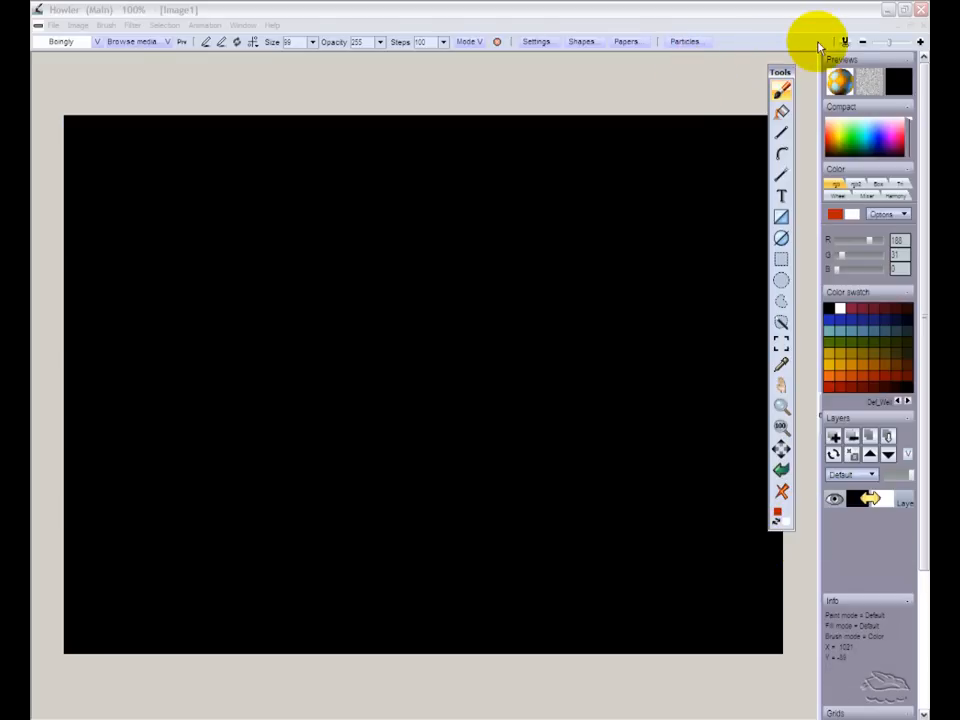
{"action": "left_click", "coordinate": [844, 41]}
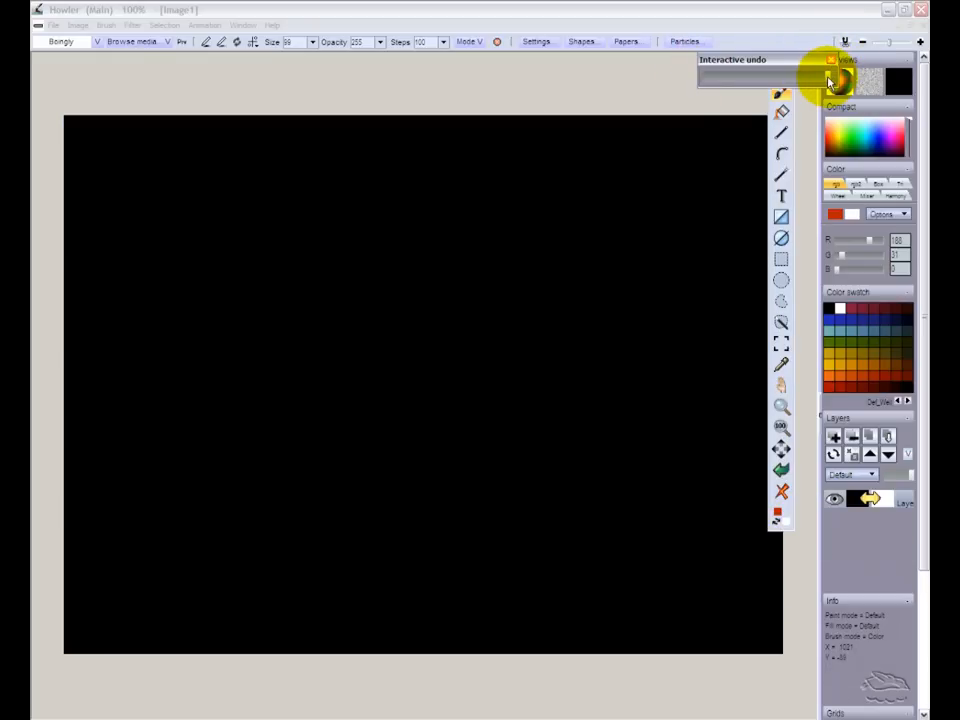
{"action": "left_click_drag", "start_coordinate": [829, 81], "coordinate": [786, 77]}
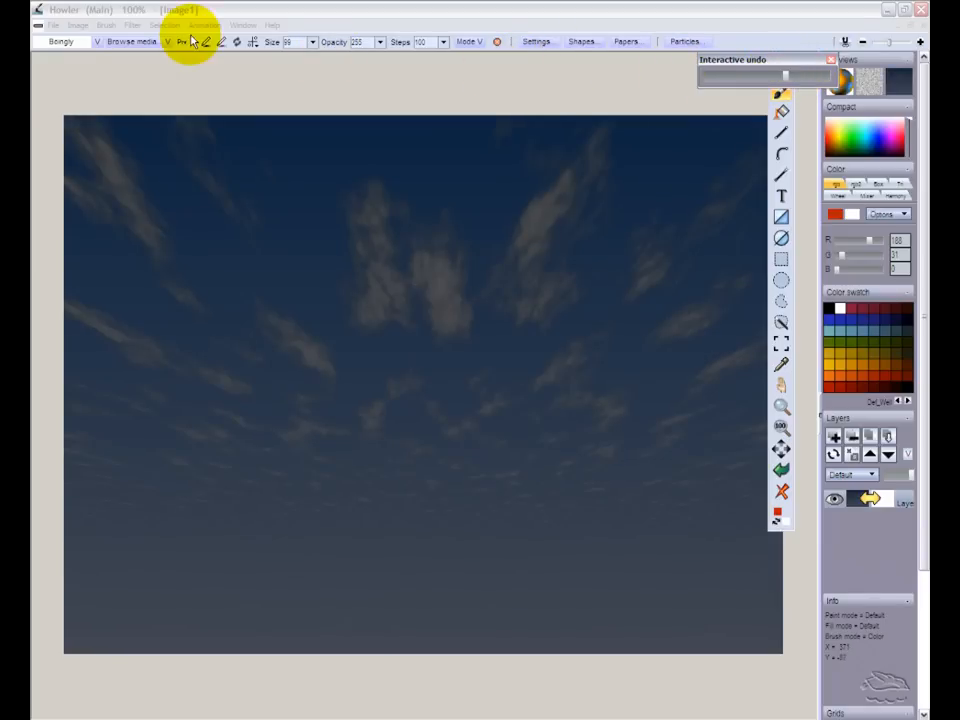
Try Expand dynamic range on the darkened sky and undo it.
{"action": "left_click", "coordinate": [129, 27]}
{"action": "left_click", "coordinate": [132, 25]}
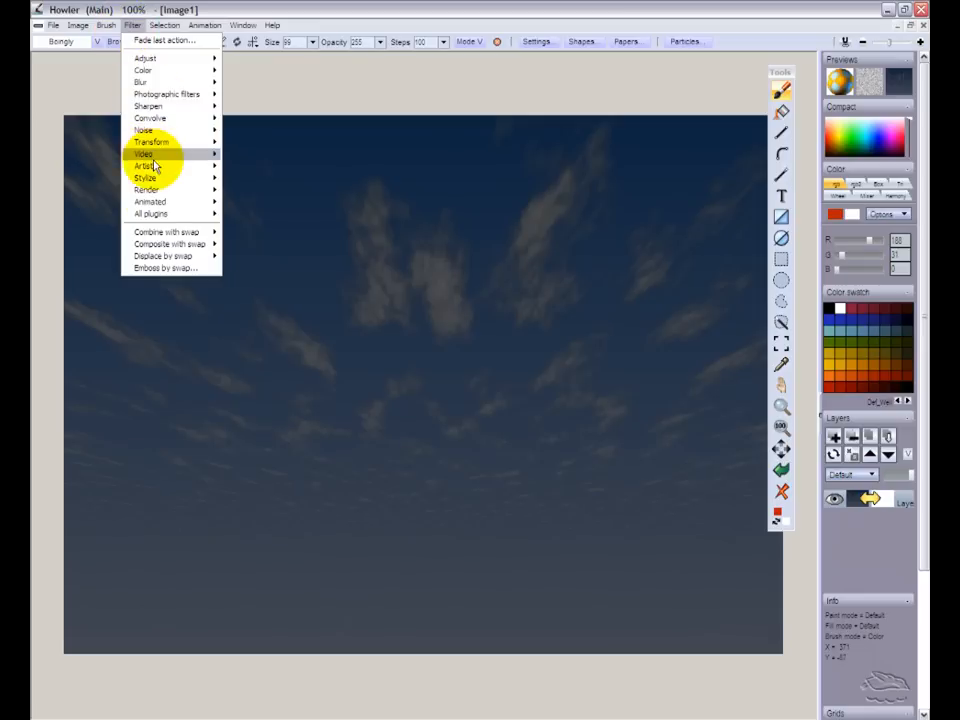
{"action": "mouse_move", "coordinate": [78, 32]}
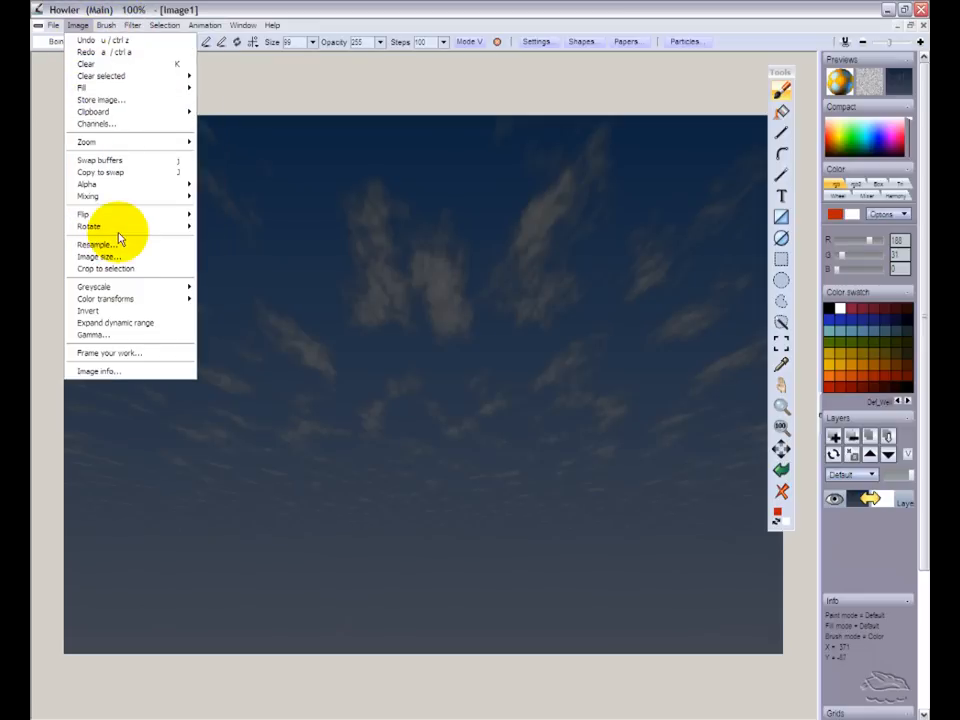
{"action": "left_click", "coordinate": [118, 323]}
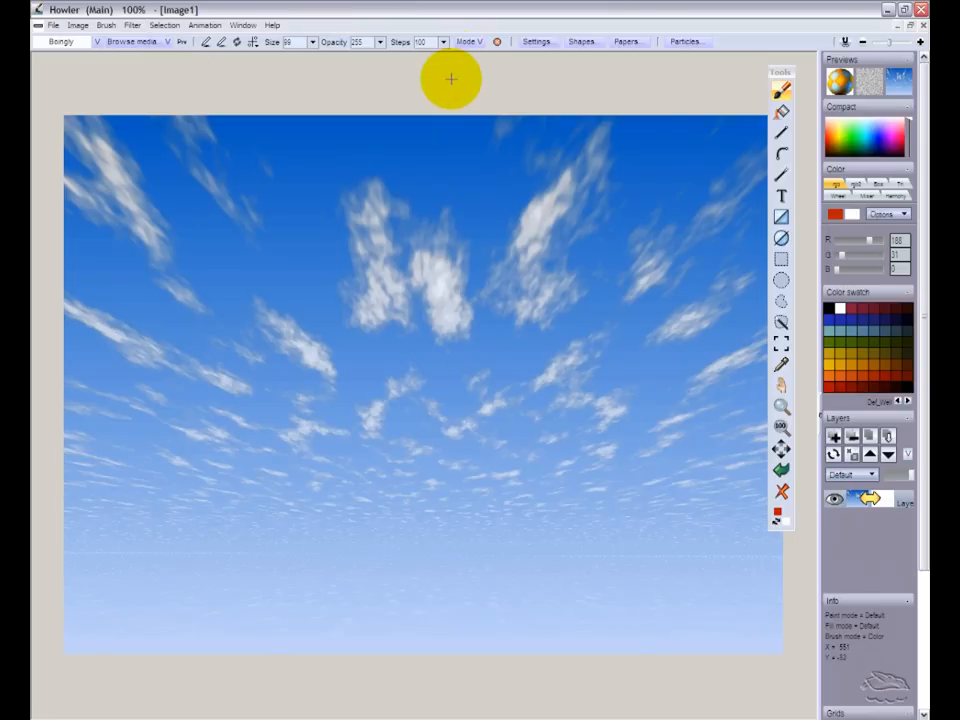
{"action": "key", "text": "ctrl+z"}
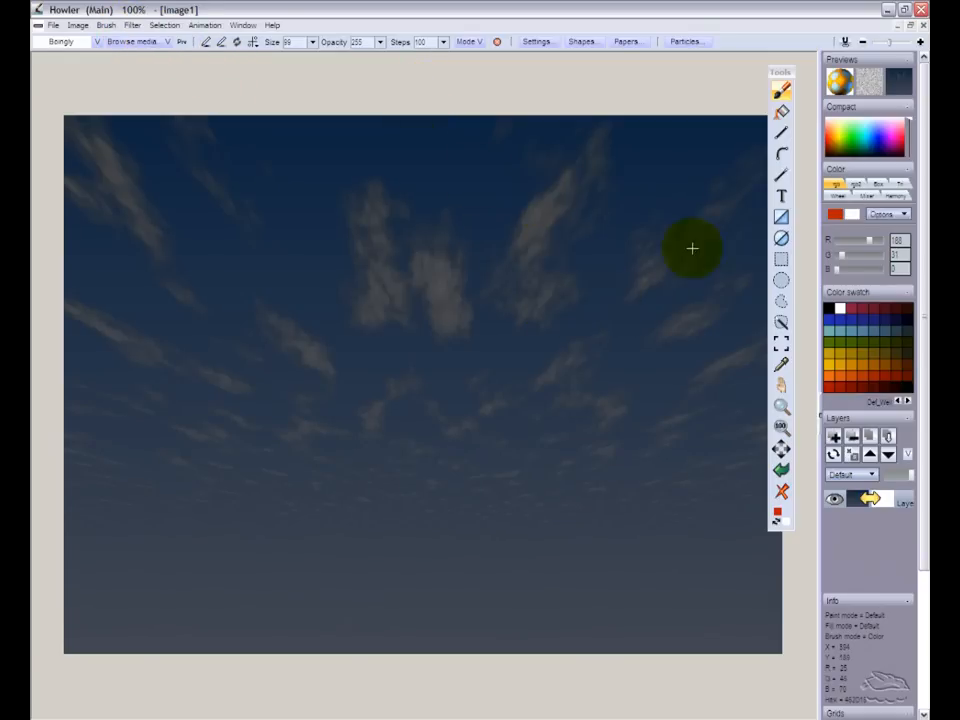
Add the orange-glow preset lens flare at the upper left of the sky and soften it partway with Interactive Undo.
{"action": "right_click", "coordinate": [781, 173]}
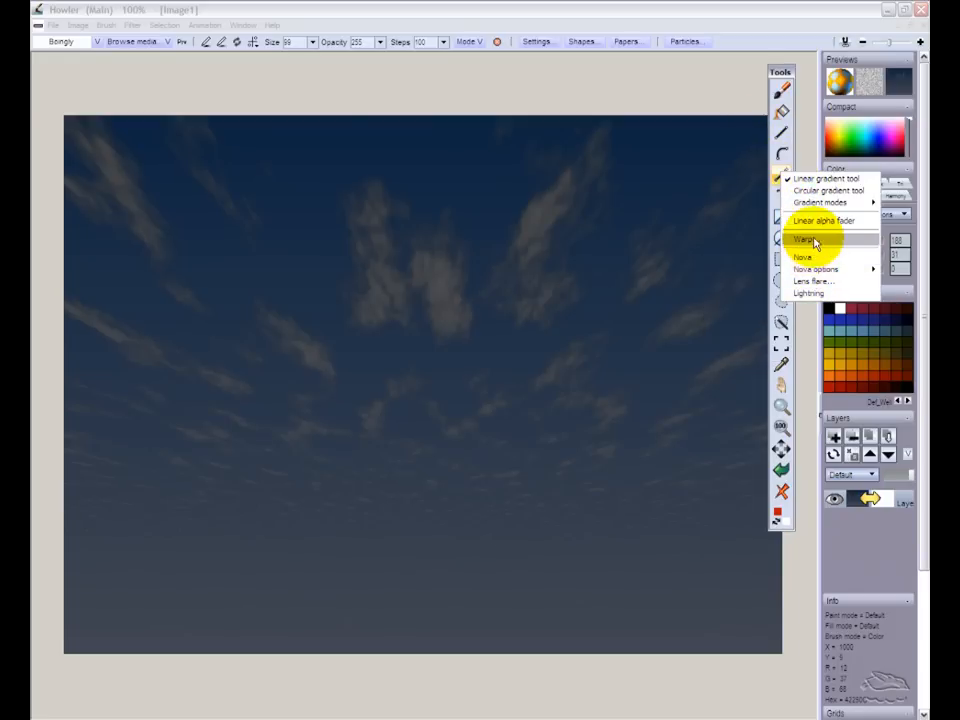
{"action": "left_click", "coordinate": [808, 282]}
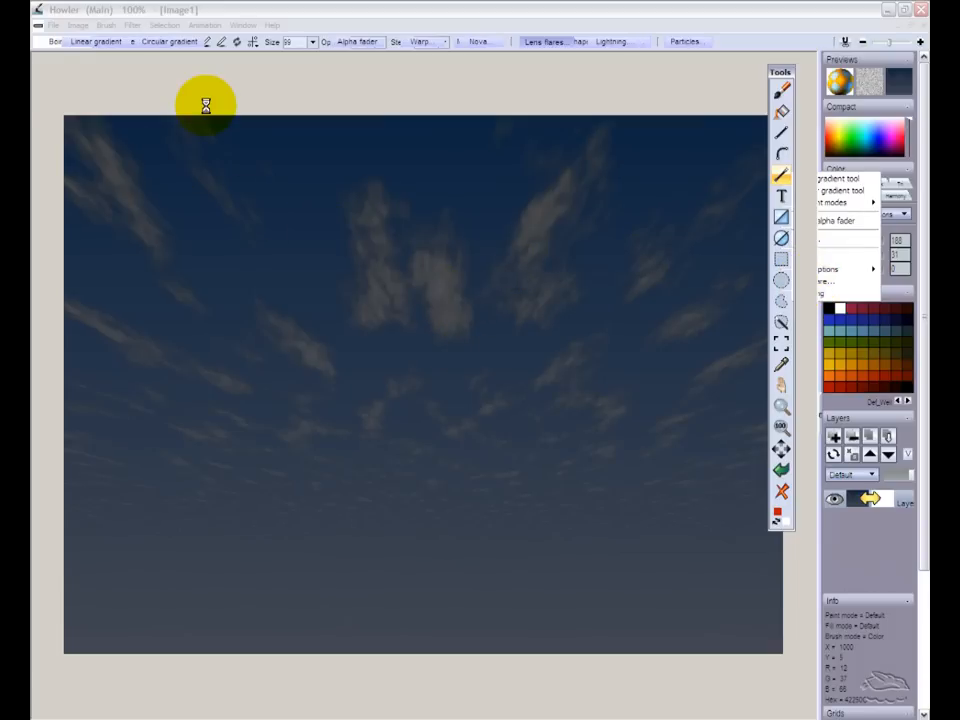
{"action": "left_click_drag", "start_coordinate": [390, 60], "coordinate": [685, 505]}
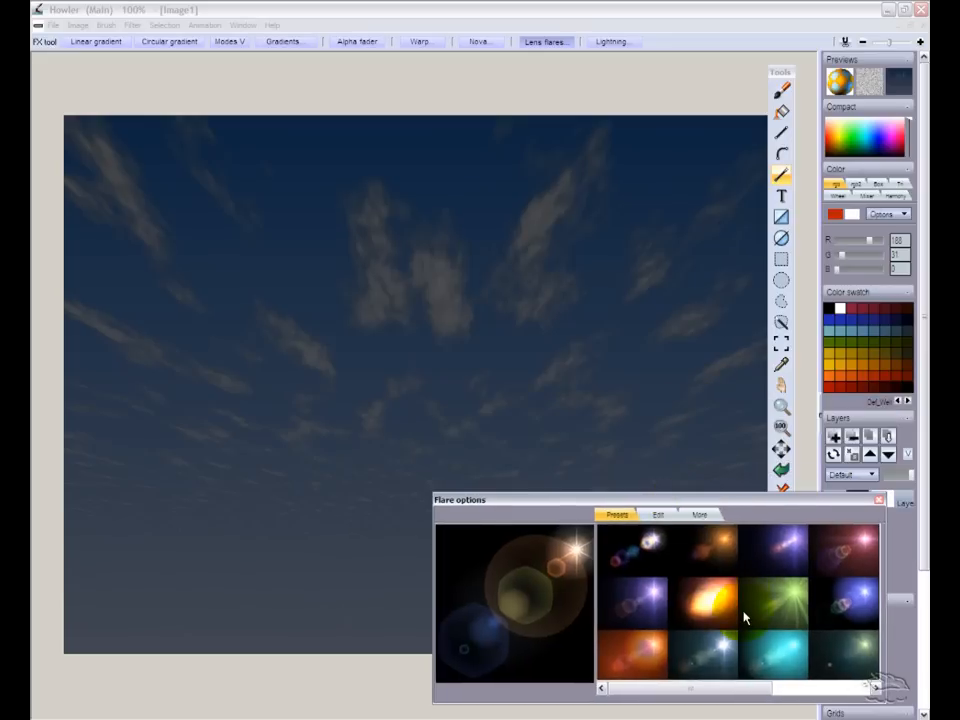
{"action": "left_click", "coordinate": [867, 655]}
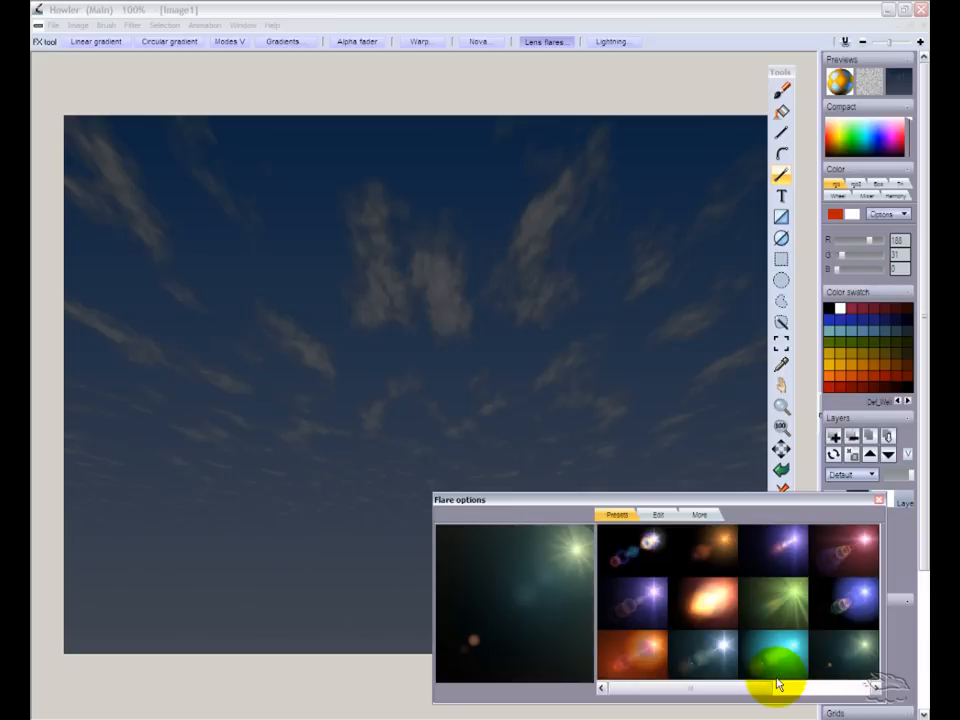
{"action": "left_click_drag", "start_coordinate": [765, 686], "coordinate": [811, 692]}
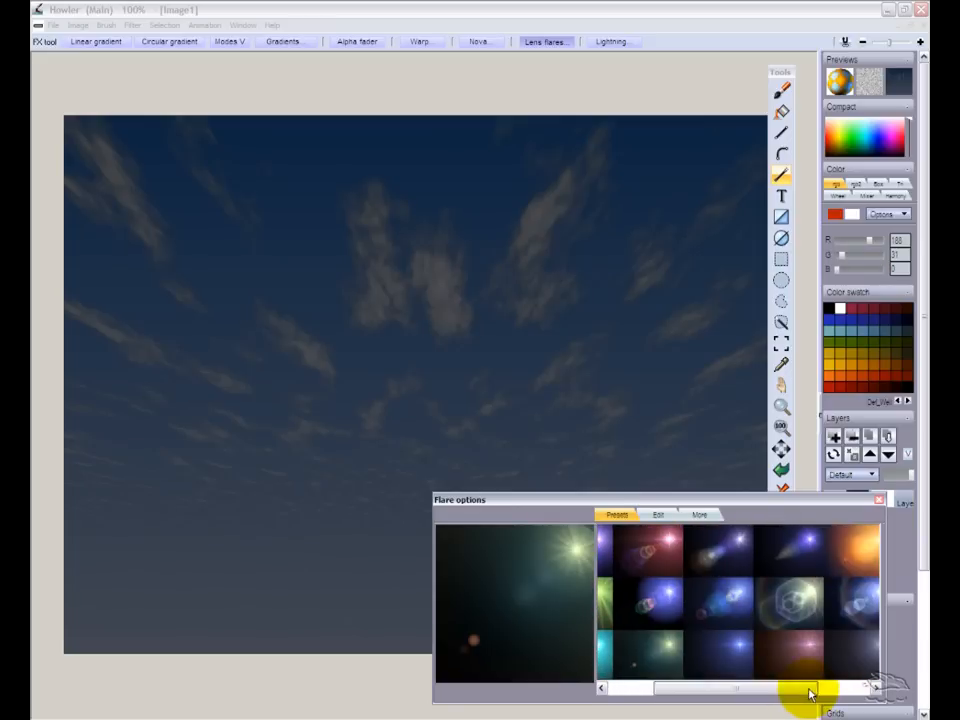
{"action": "left_click", "coordinate": [851, 562]}
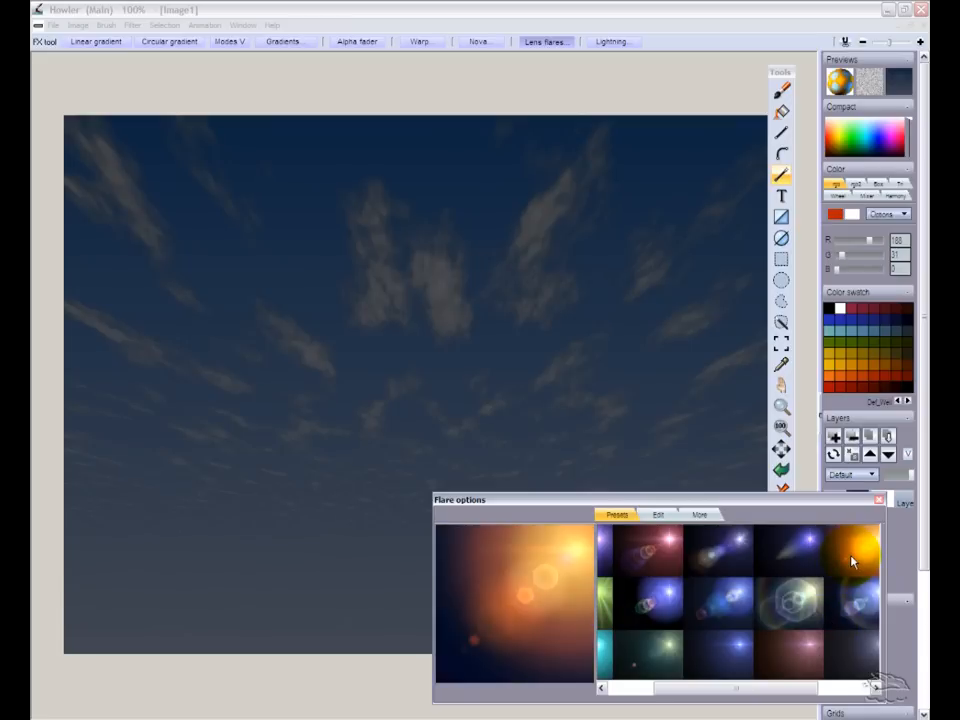
{"action": "left_click_drag", "start_coordinate": [182, 237], "coordinate": [329, 343]}
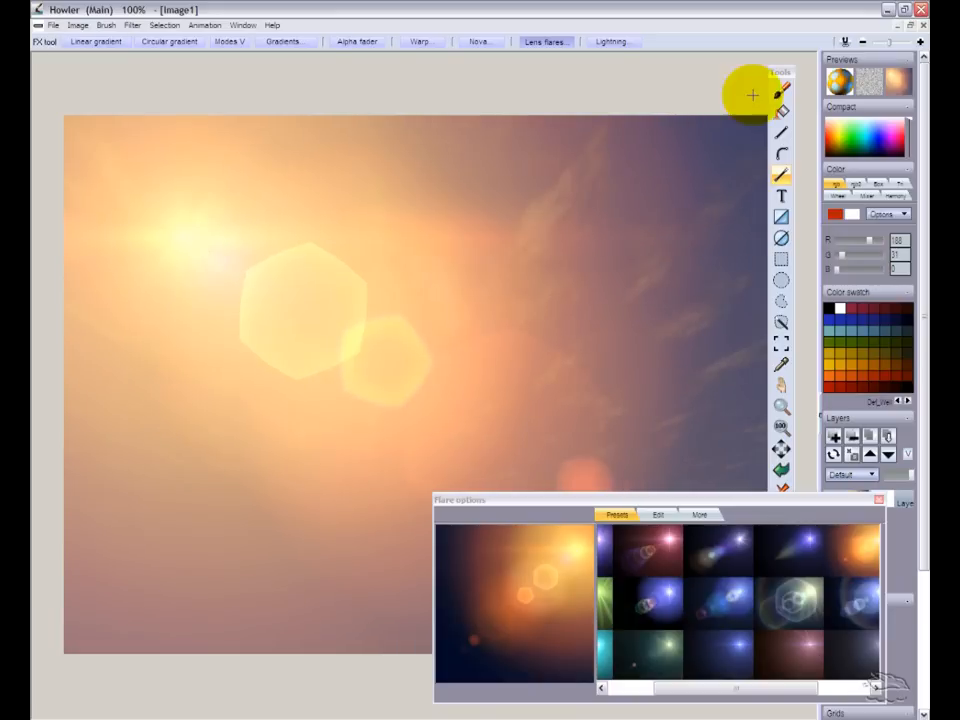
{"action": "left_click", "coordinate": [845, 42]}
{"action": "left_click_drag", "start_coordinate": [811, 82], "coordinate": [768, 77]}
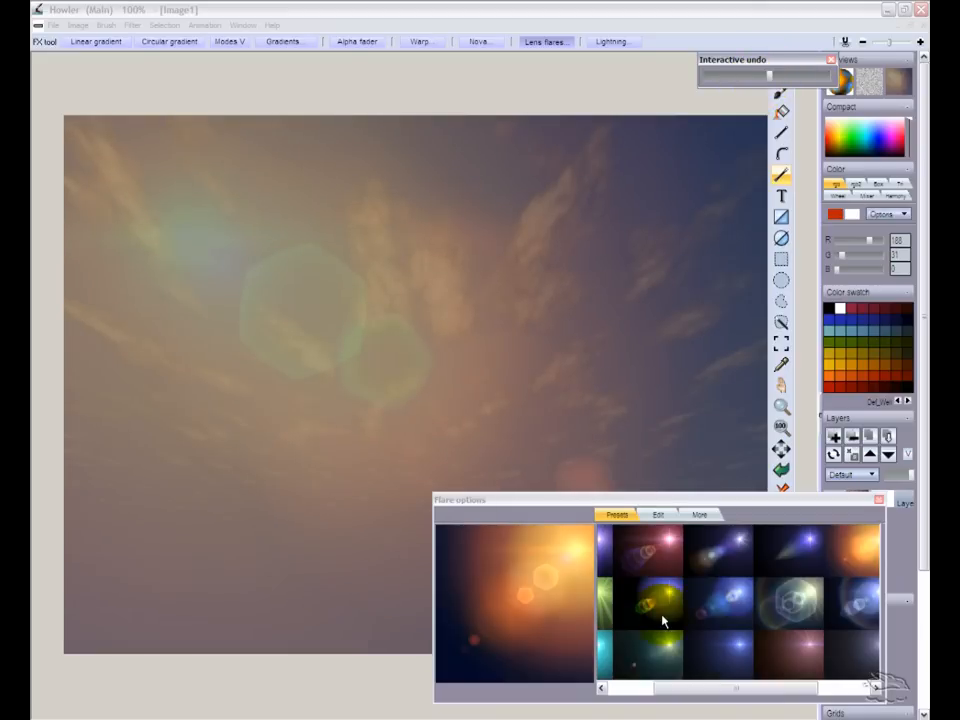
Add the dark green starburst flare over the softened glow and the plain blue flare above and to the right of it.
{"action": "left_click", "coordinate": [660, 653]}
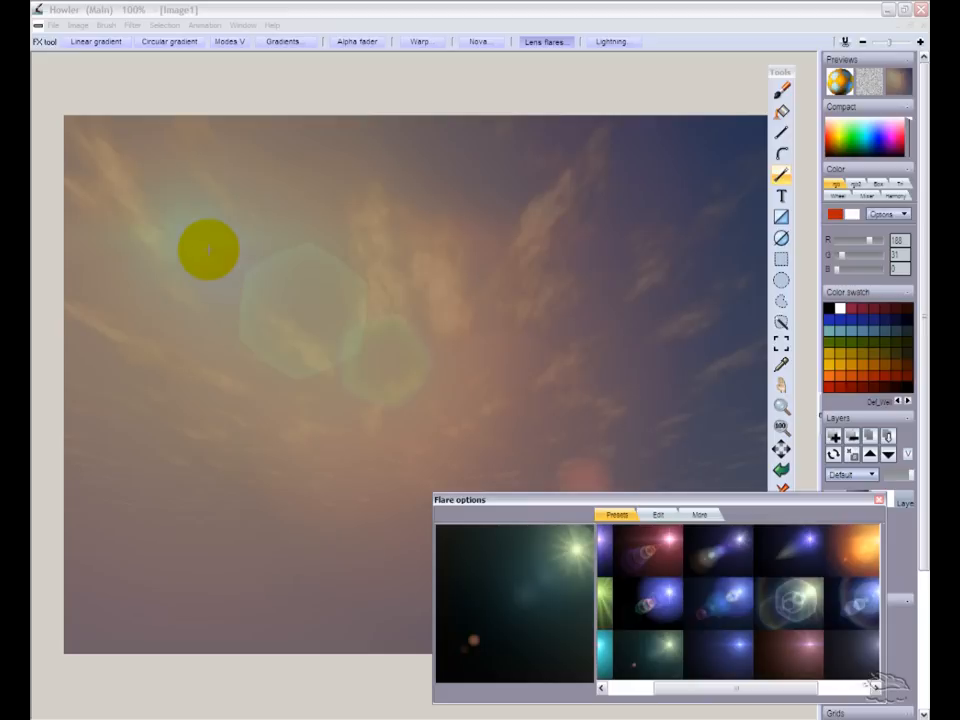
{"action": "left_click", "coordinate": [186, 234]}
{"action": "left_click_drag", "start_coordinate": [219, 202], "coordinate": [416, 390]}
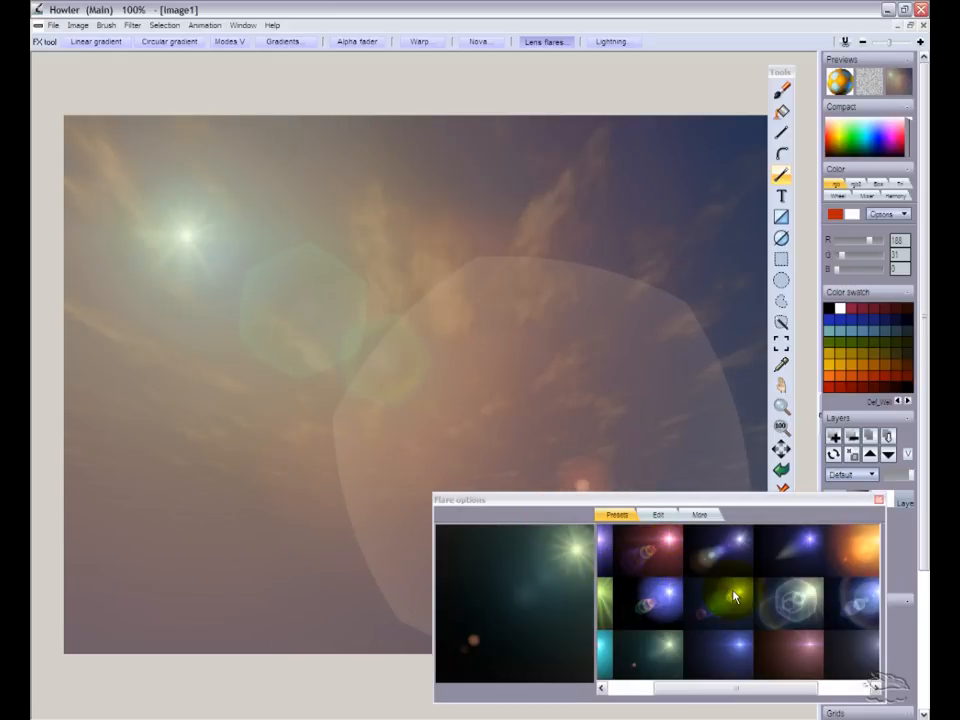
{"action": "left_click", "coordinate": [742, 656]}
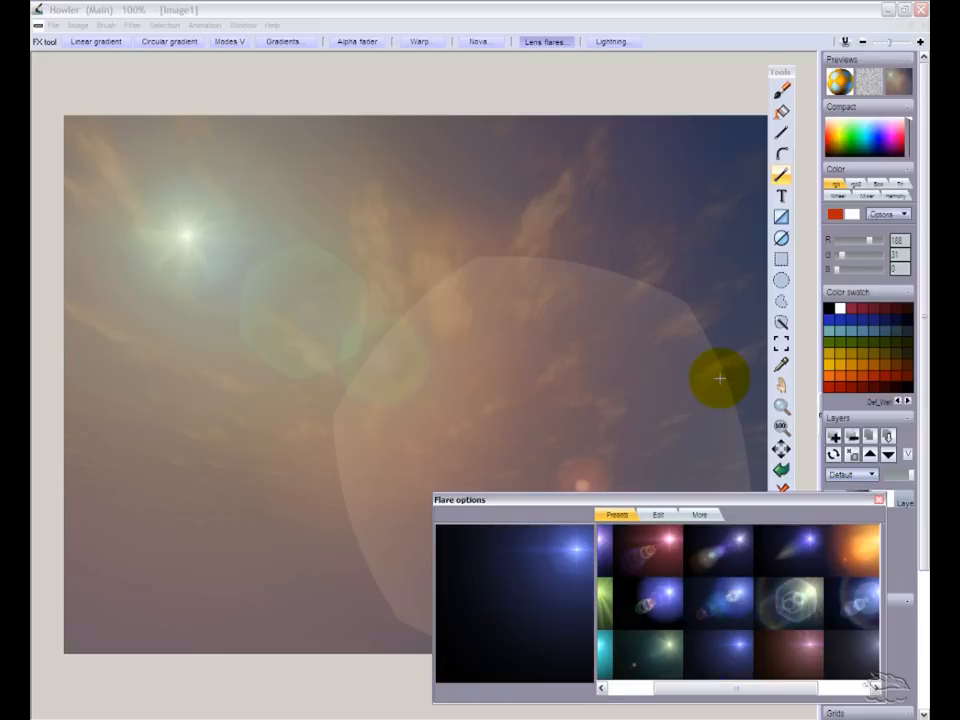
{"action": "left_click_drag", "start_coordinate": [278, 178], "coordinate": [301, 164]}
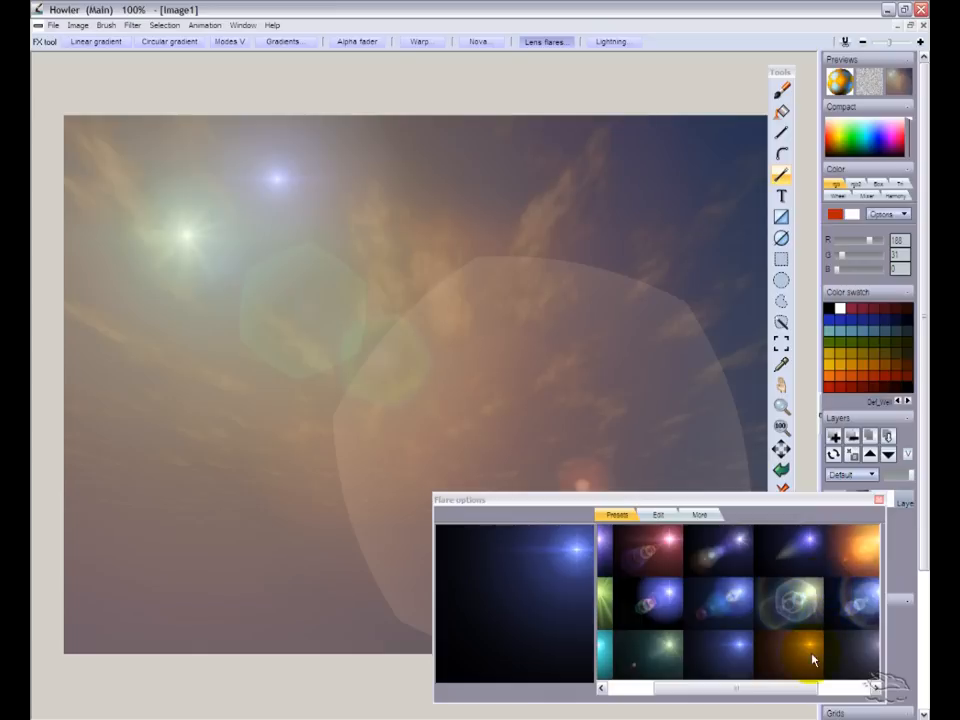
Add the pale grey-white flare preset just above and to the right of the blue flare, and close the flare options.
{"action": "left_click", "coordinate": [853, 654]}
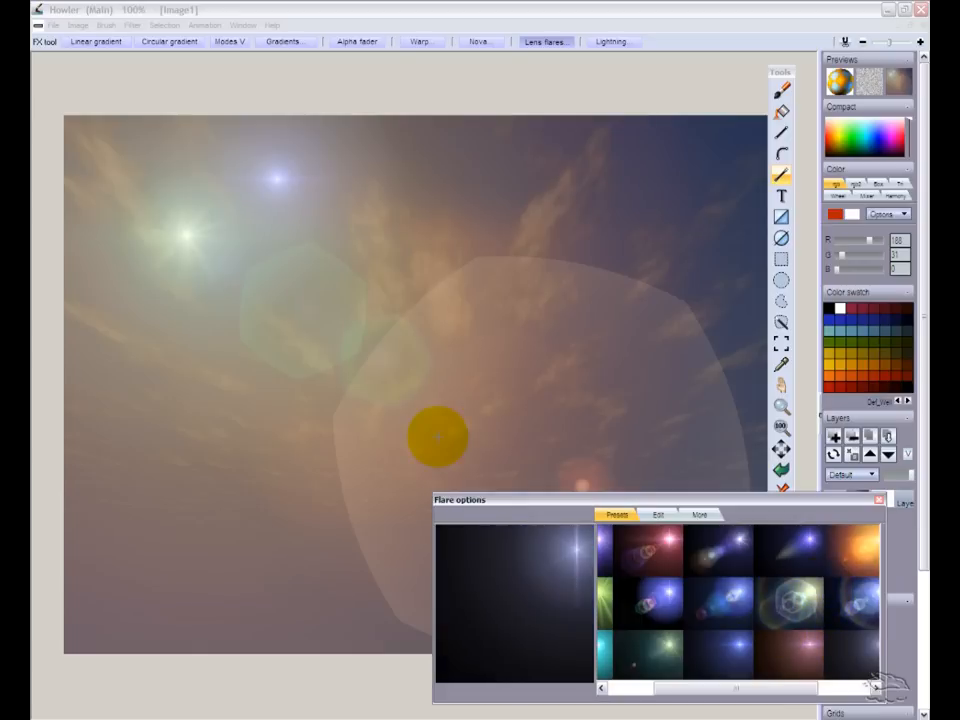
{"action": "left_click_drag", "start_coordinate": [295, 157], "coordinate": [321, 156]}
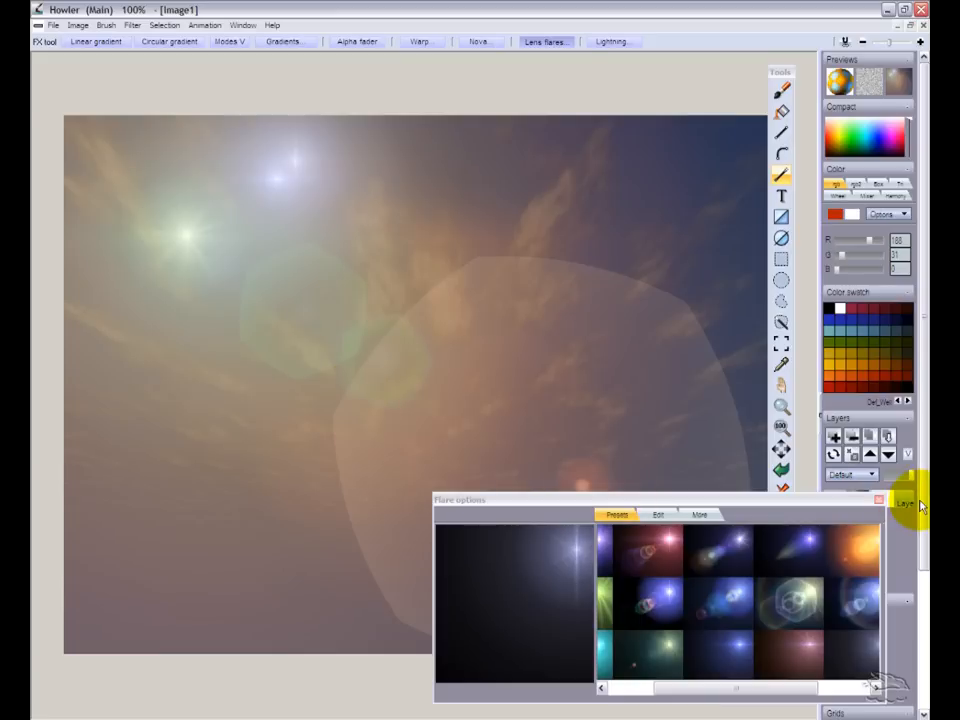
{"action": "left_click", "coordinate": [878, 499]}
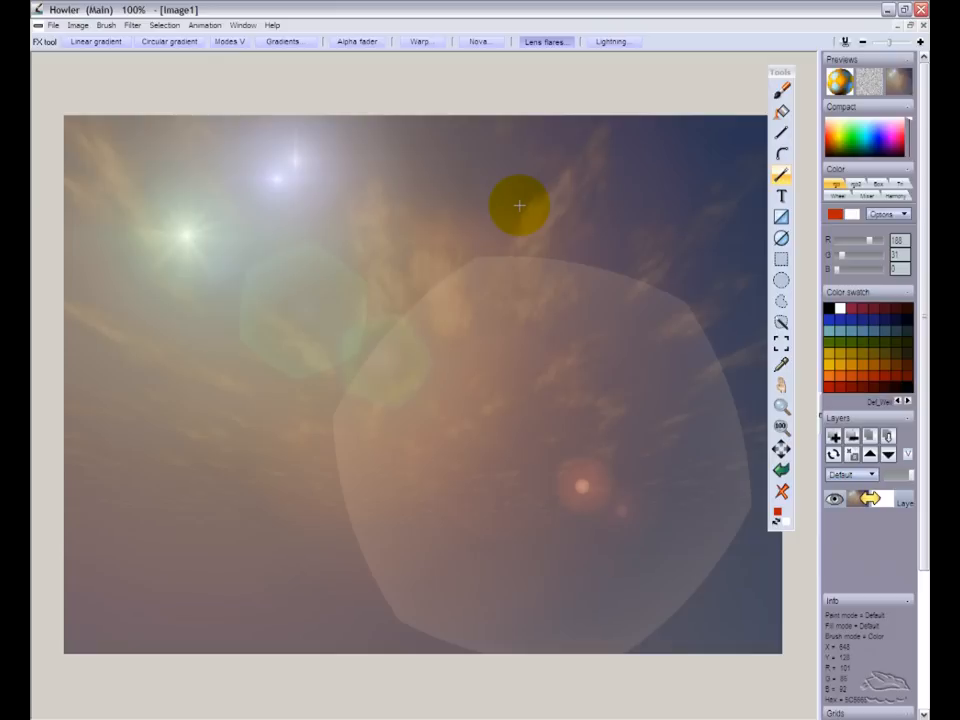
Show the Fade last action filter command, and briefly open and close the Interactive Undo slider.
{"action": "left_click", "coordinate": [131, 25]}
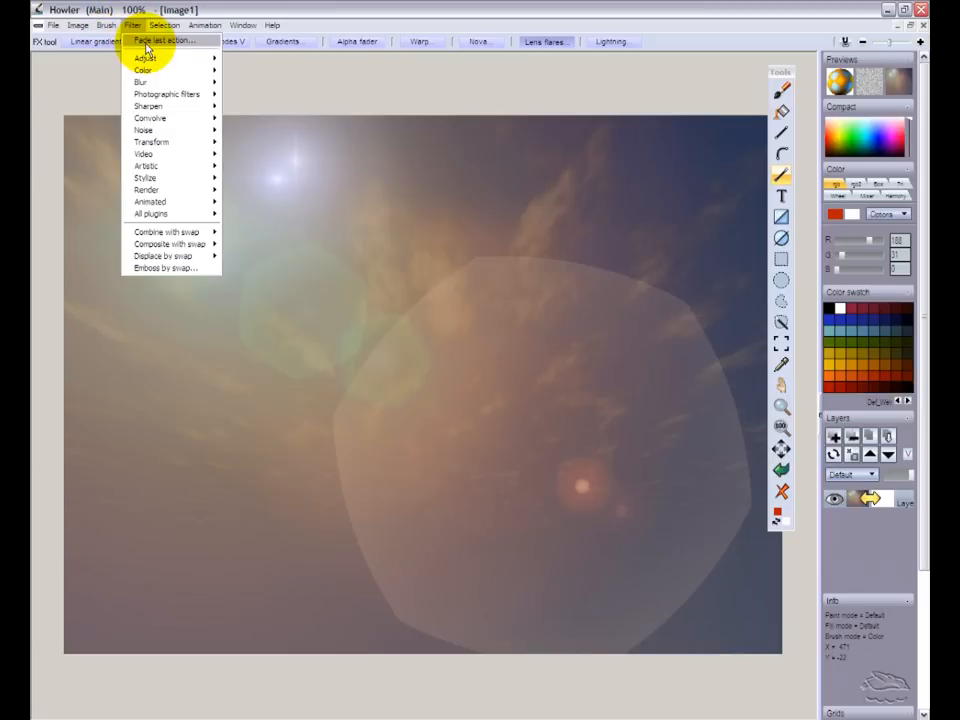
{"action": "left_click", "coordinate": [836, 17]}
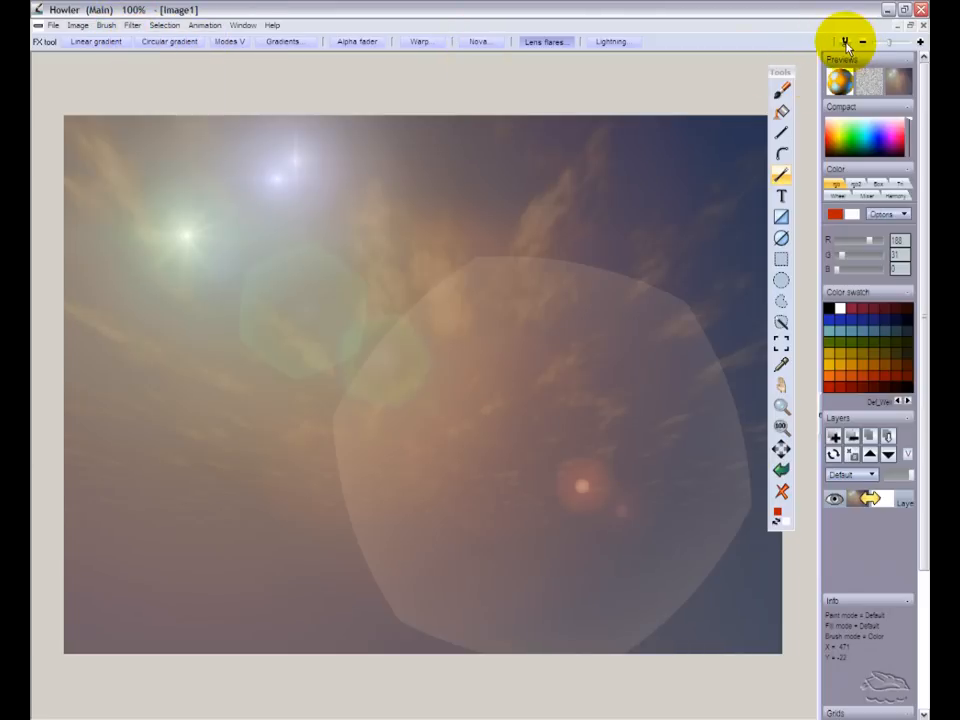
{"action": "left_click", "coordinate": [845, 42]}
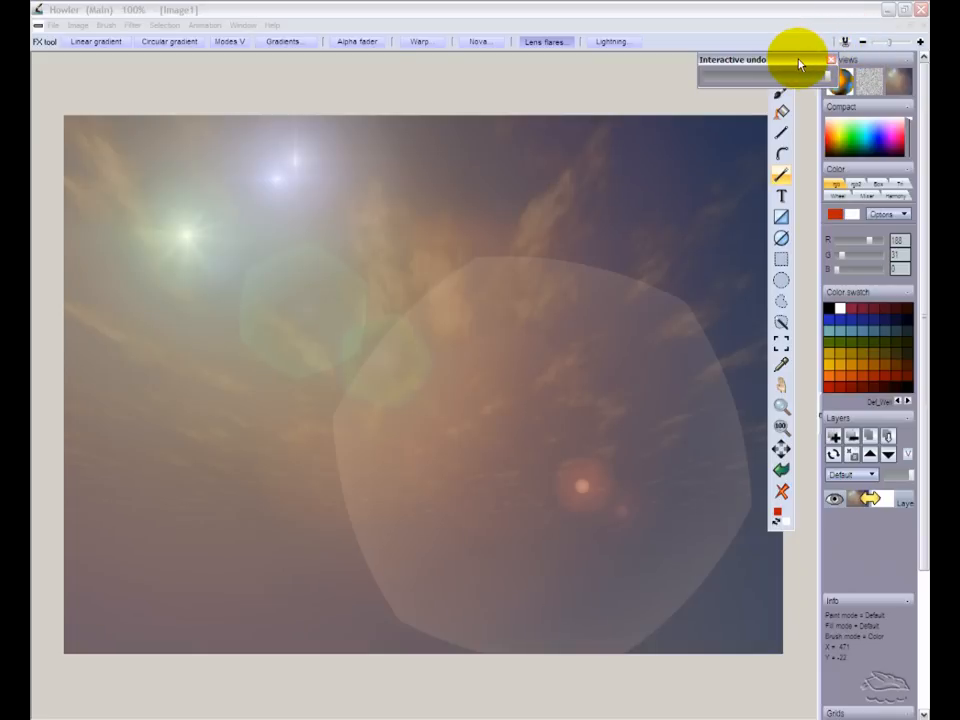
{"action": "left_click", "coordinate": [783, 9]}
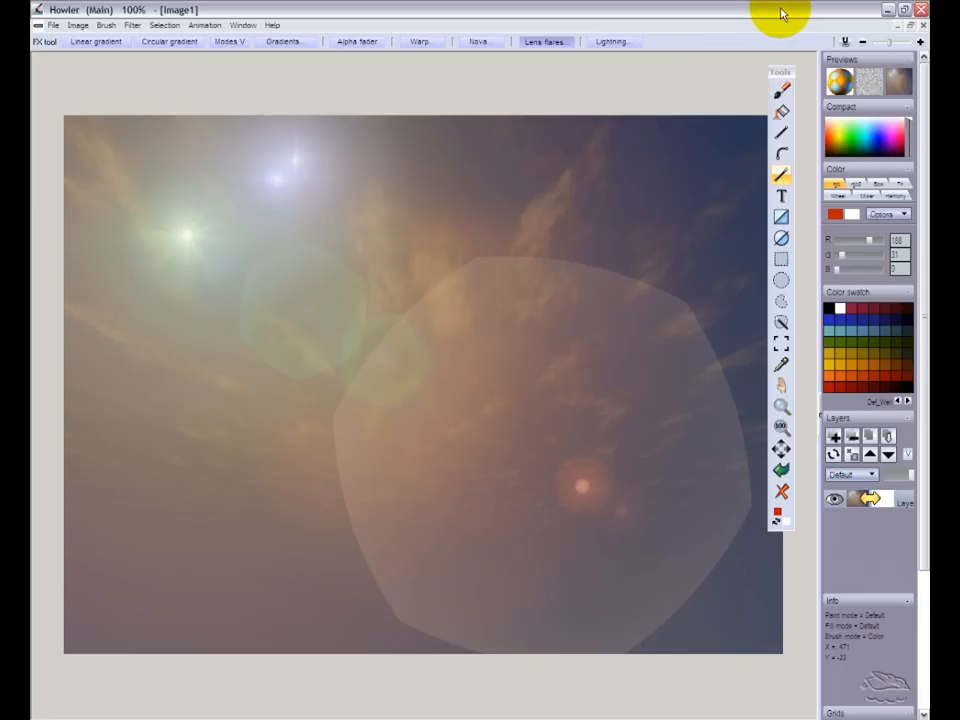